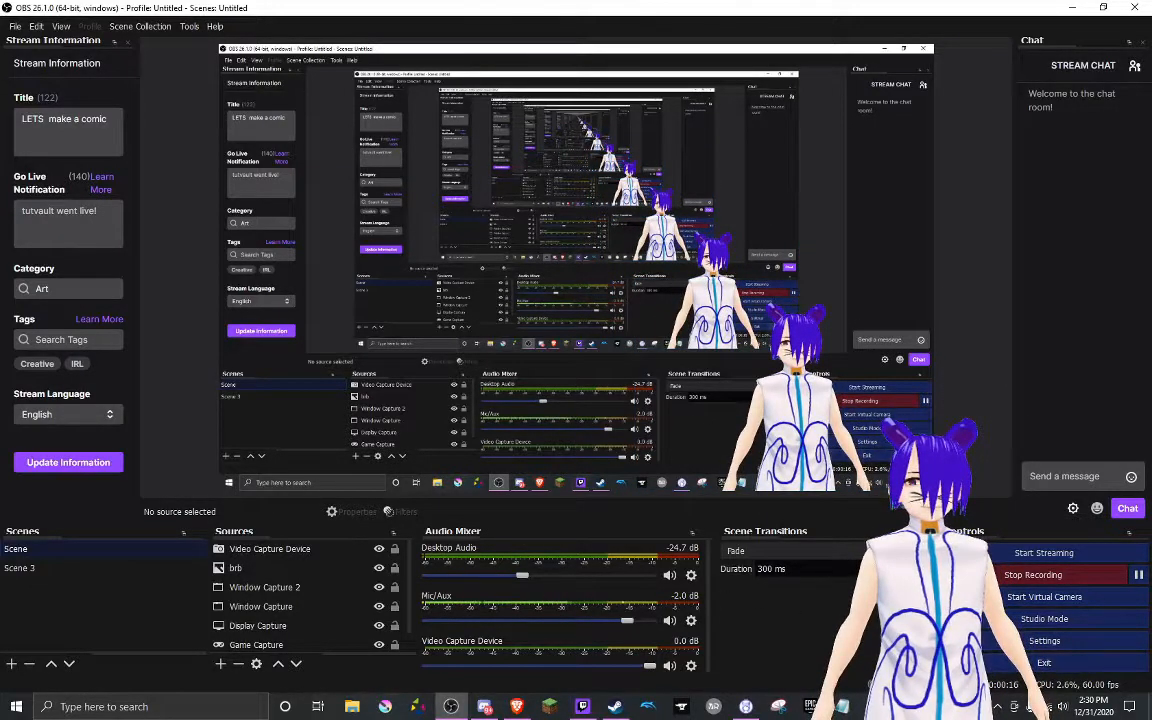
- Shift VMagicMirror's background from green to cyan using the Background RGB sliders in its settings
click(746, 706)
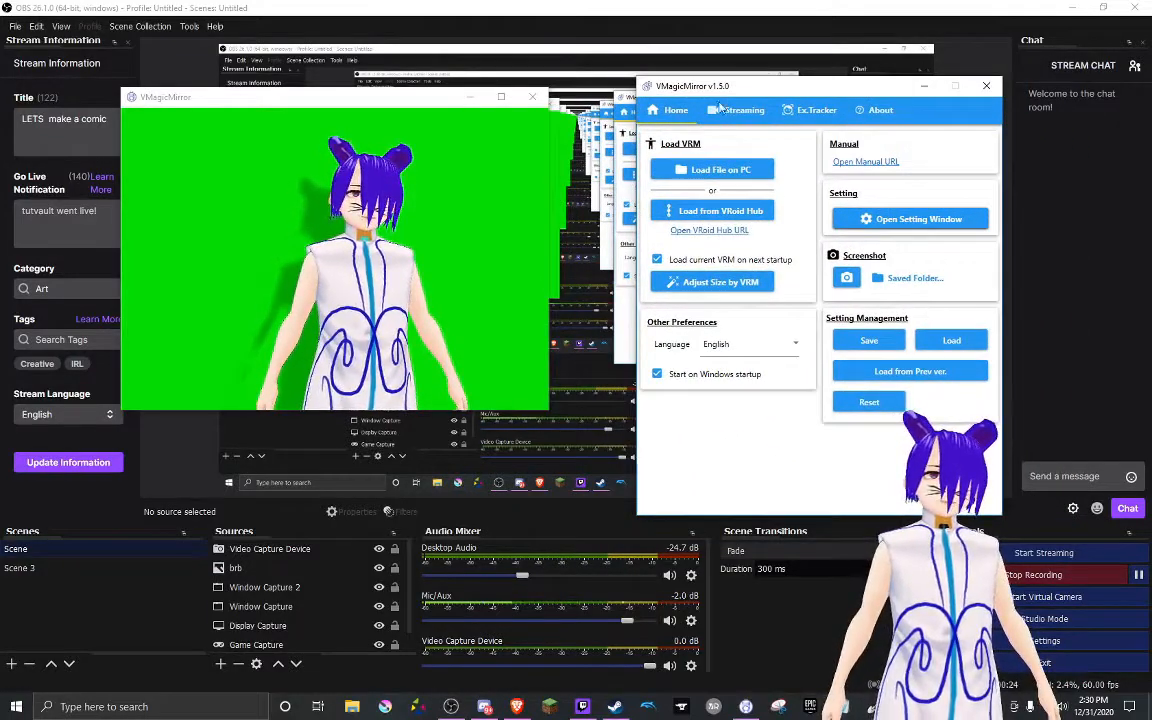
click(921, 222)
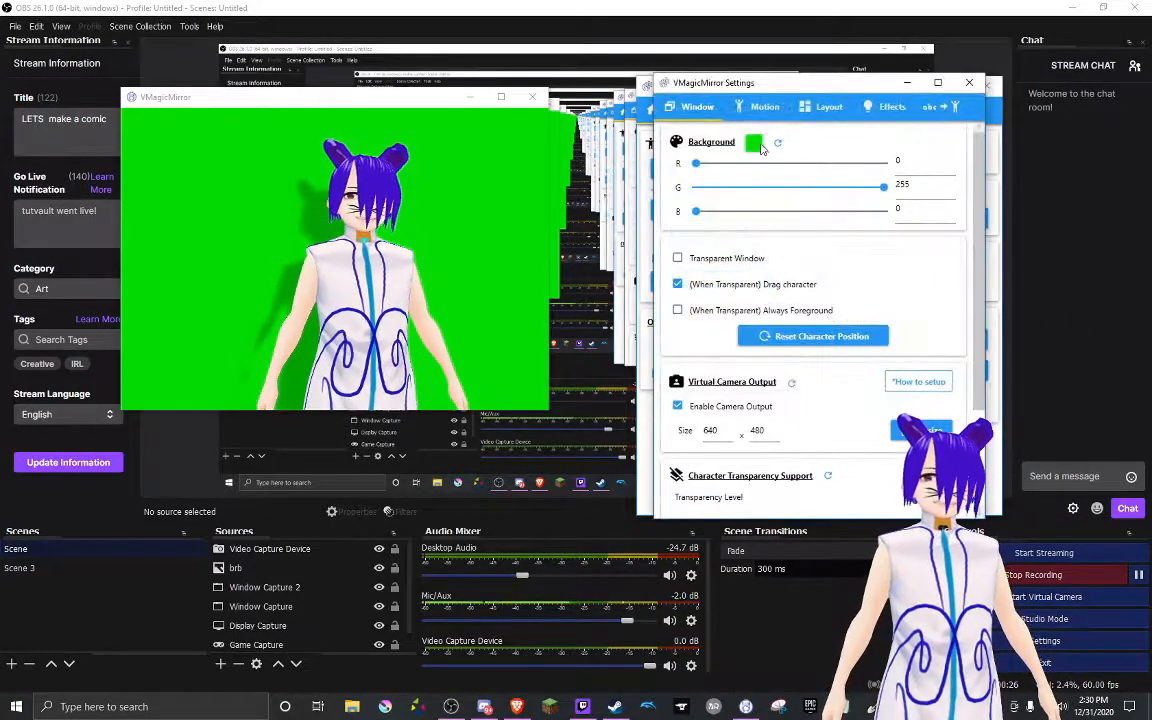
drag(695, 213, 883, 213)
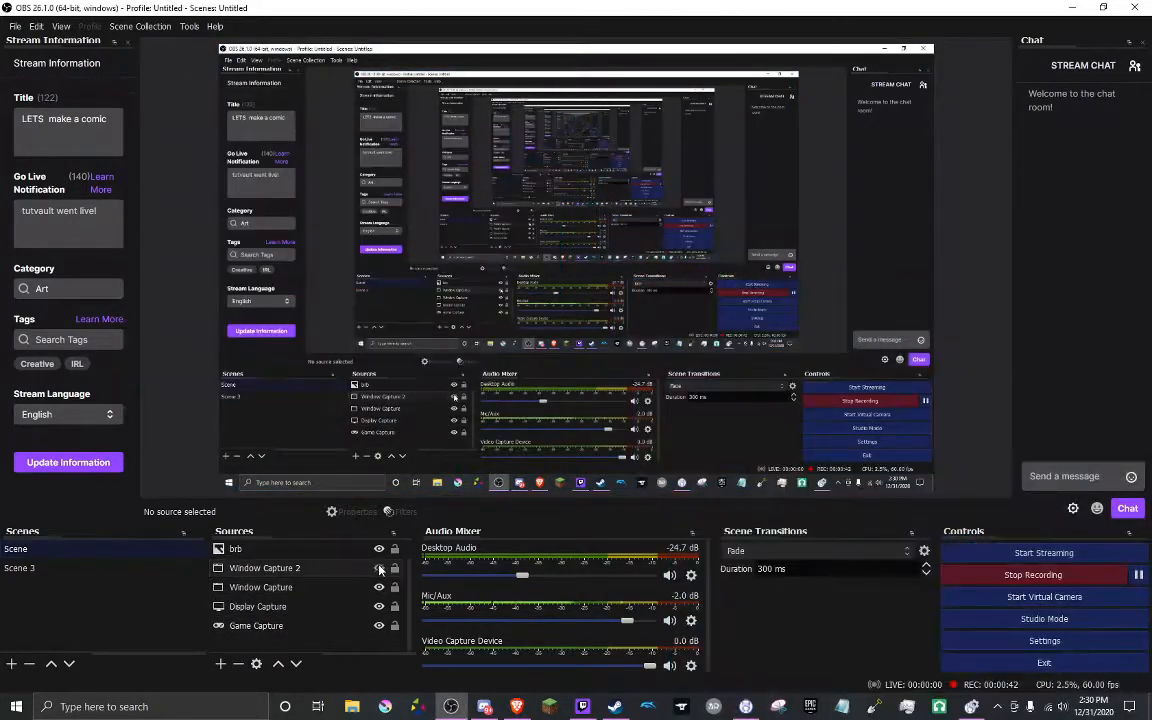
- Switch Window Capture 2's Chroma Key colour type to Blue
right_click(314, 573)
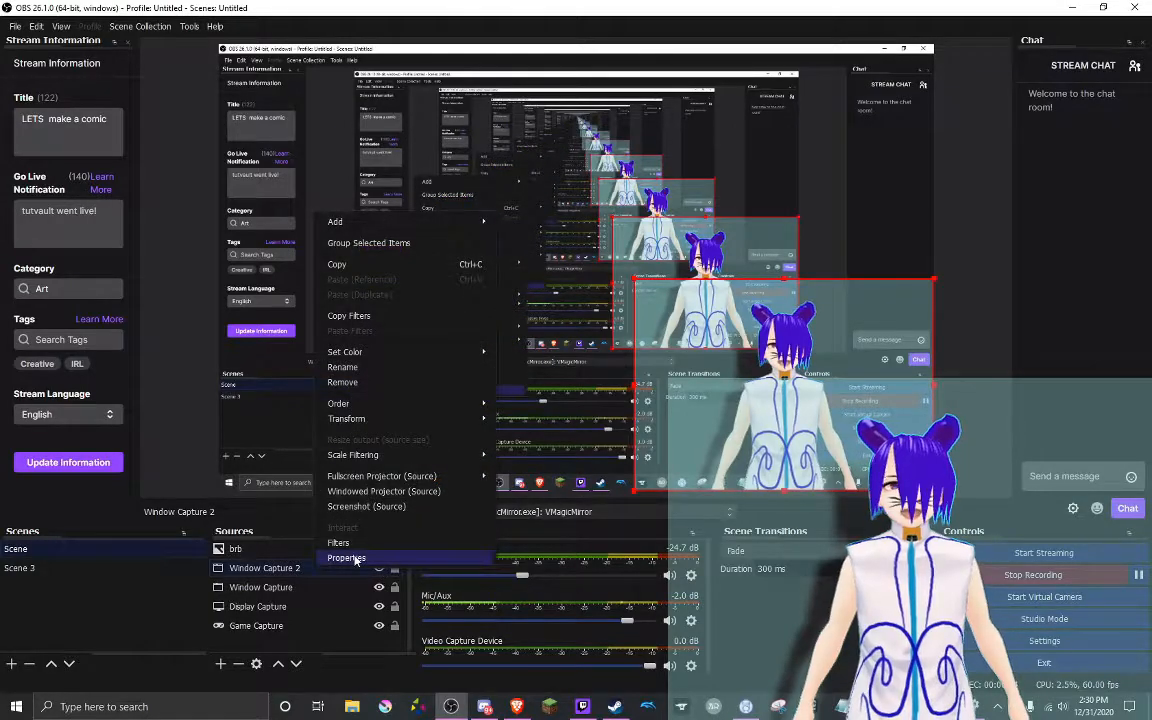
click(340, 543)
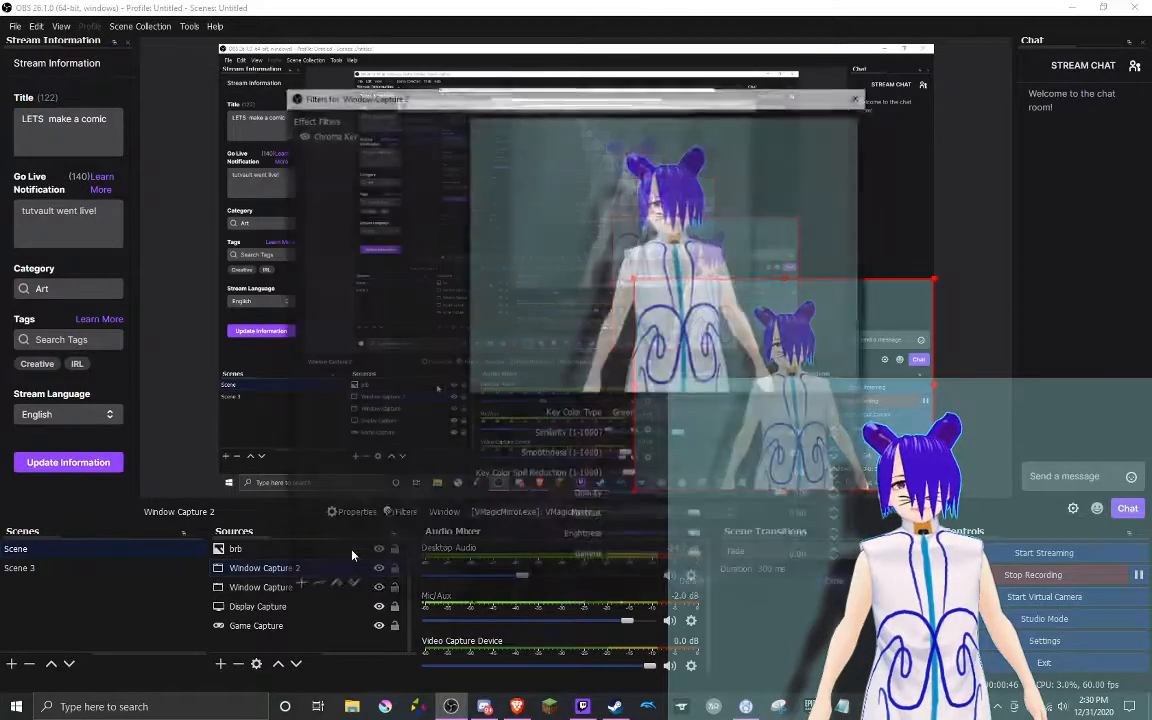
click(621, 413)
click(621, 440)
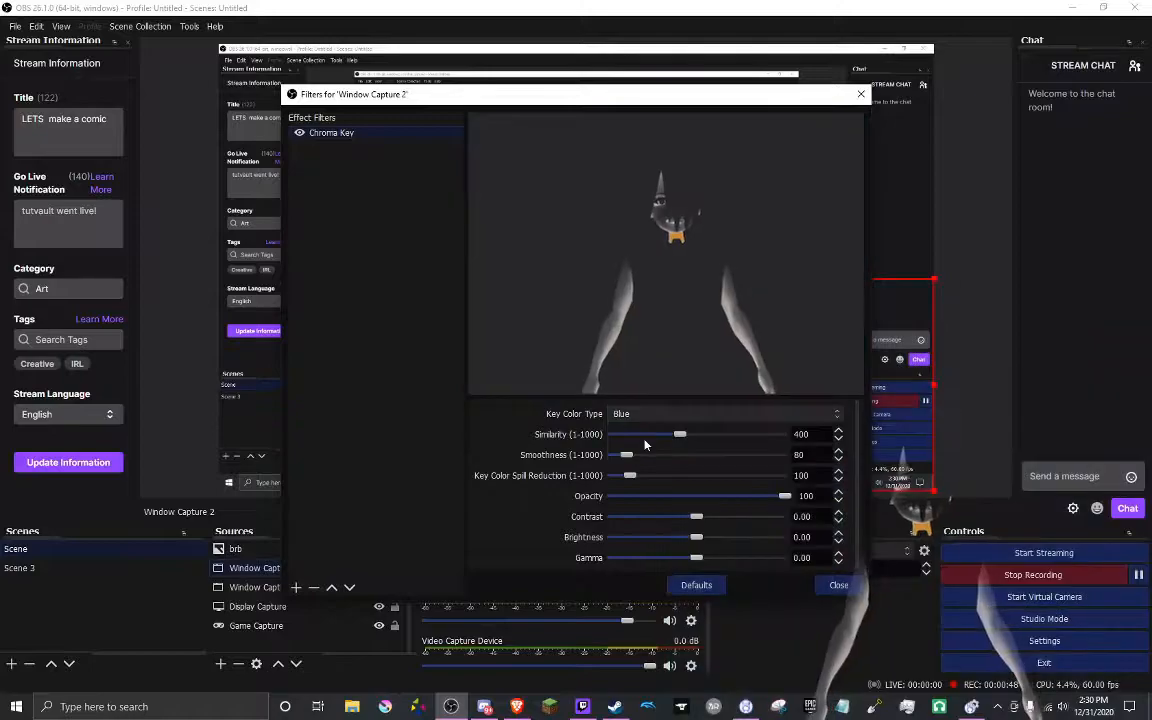
click(840, 585)
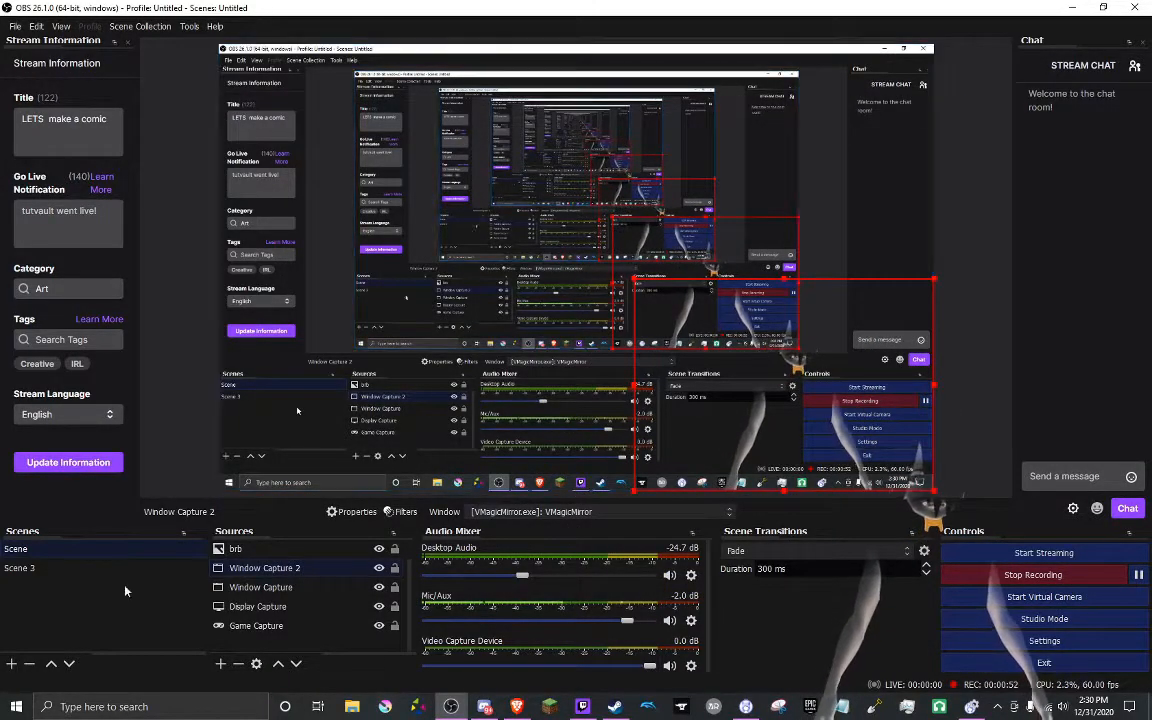
- Tune the Chroma Key to contrast 1.00 and similarity 215 so the avatar reappears
right_click(265, 568)
click(305, 542)
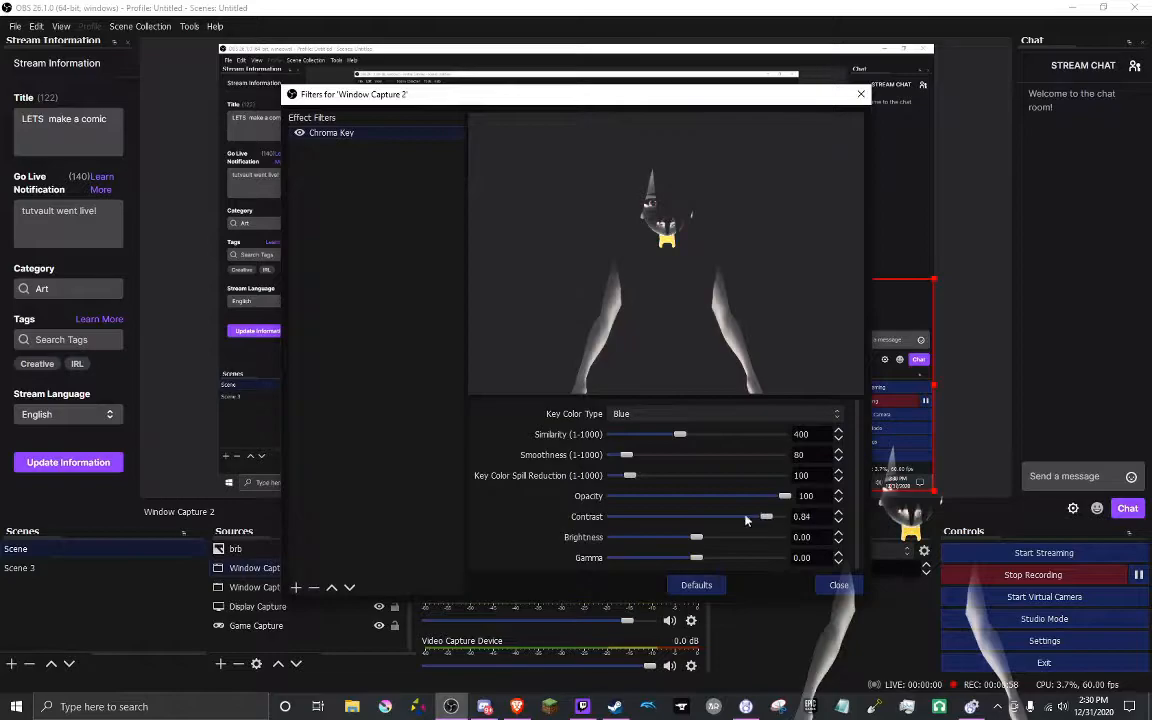
drag(766, 516, 787, 518)
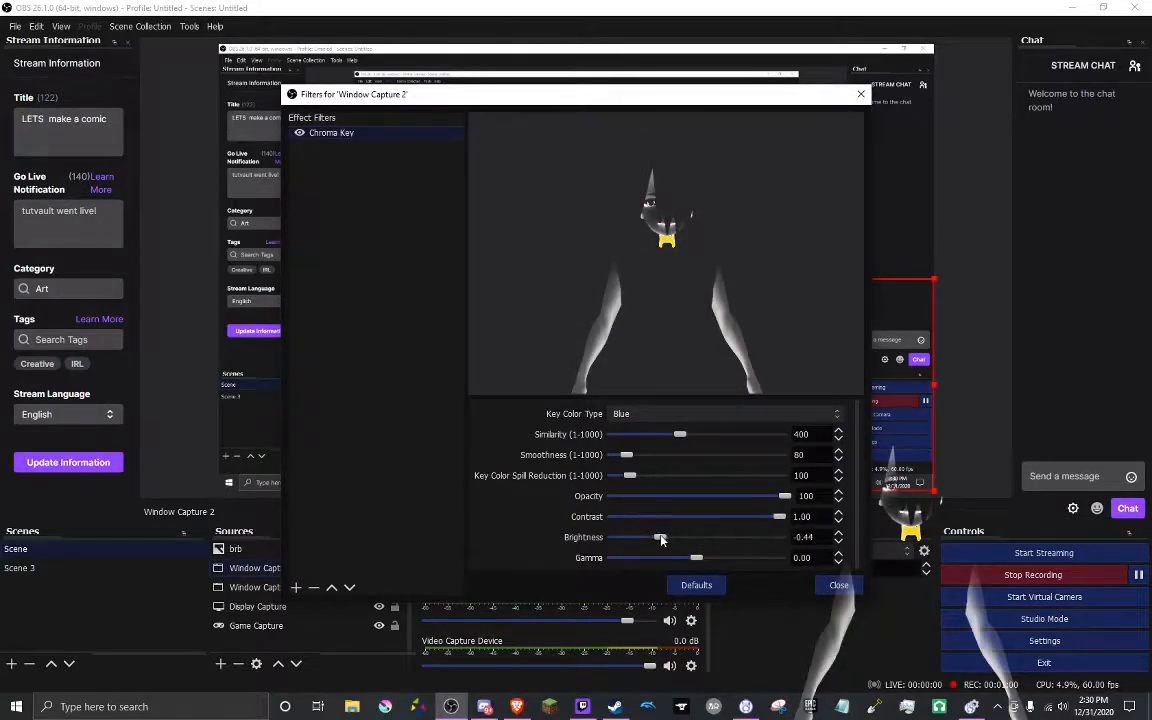
drag(680, 434, 649, 434)
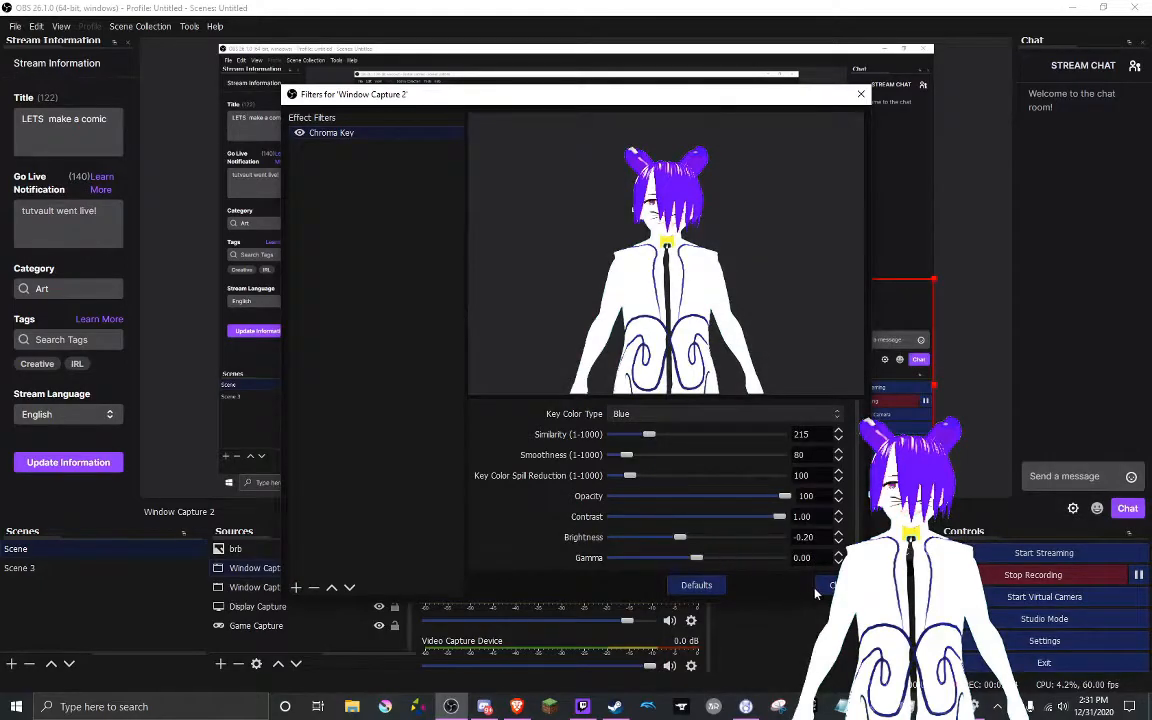
- Close the Filters dialog, briefly reopening it on Window Capture 2 to check the keyed avatar
click(840, 585)
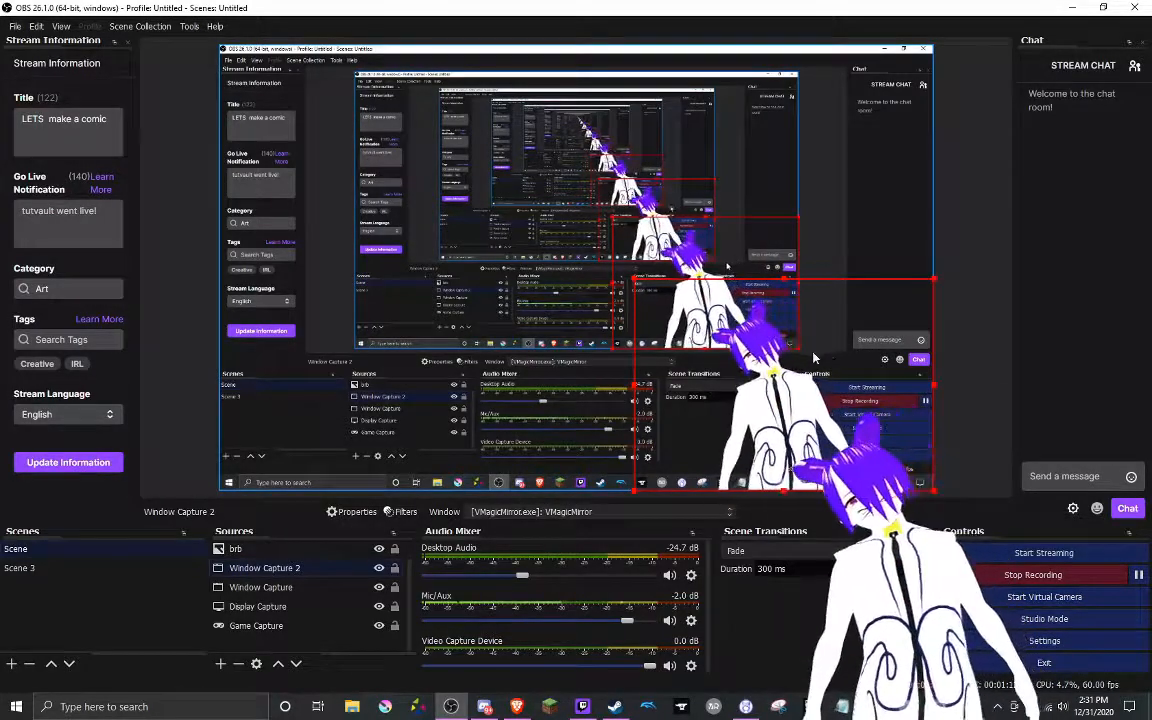
right_click(307, 578)
click(307, 490)
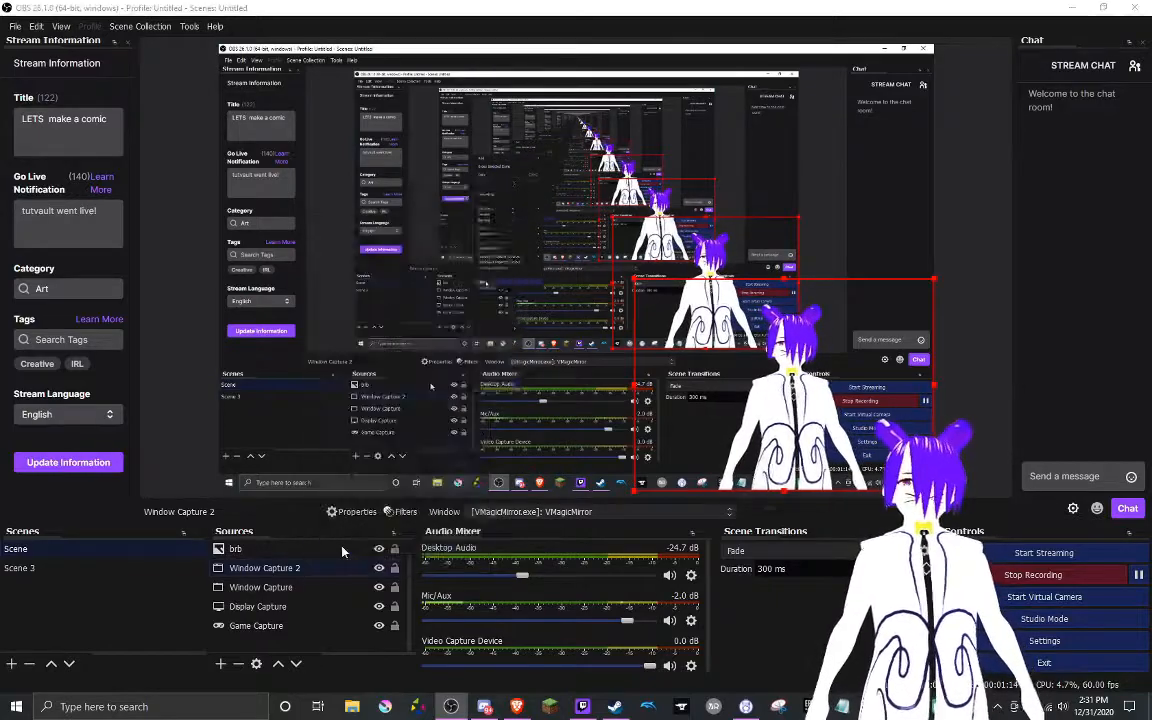
click(823, 592)
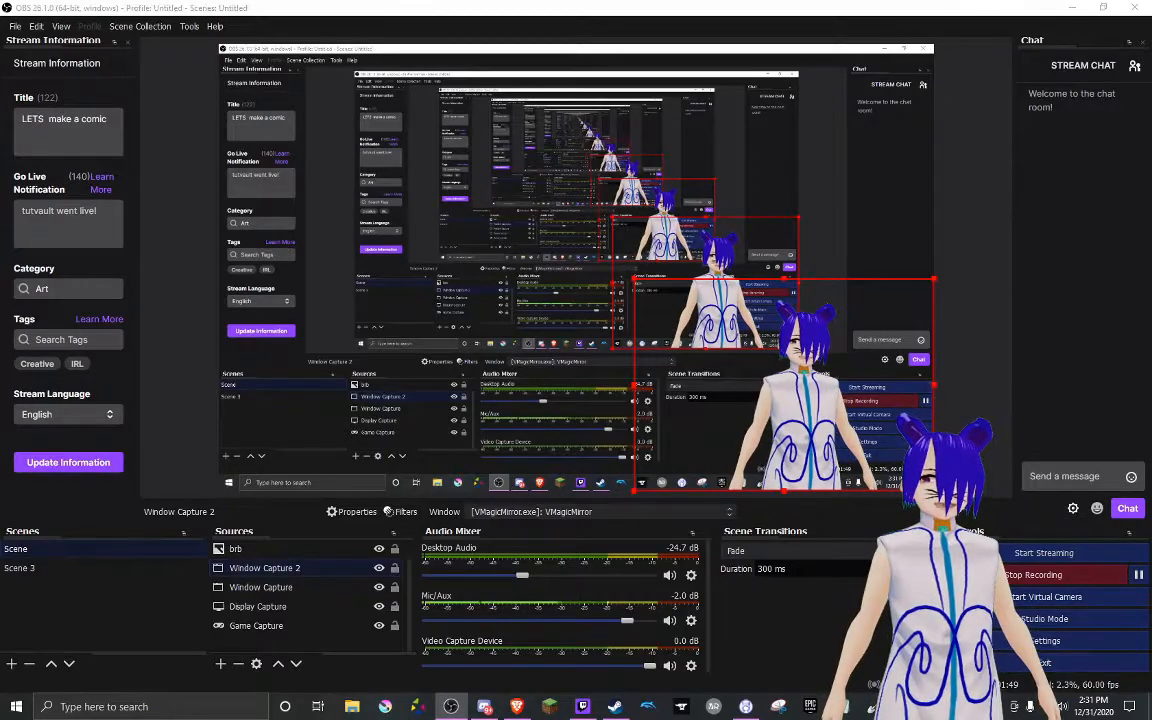
click(1065, 600)
key(alt+Tab)
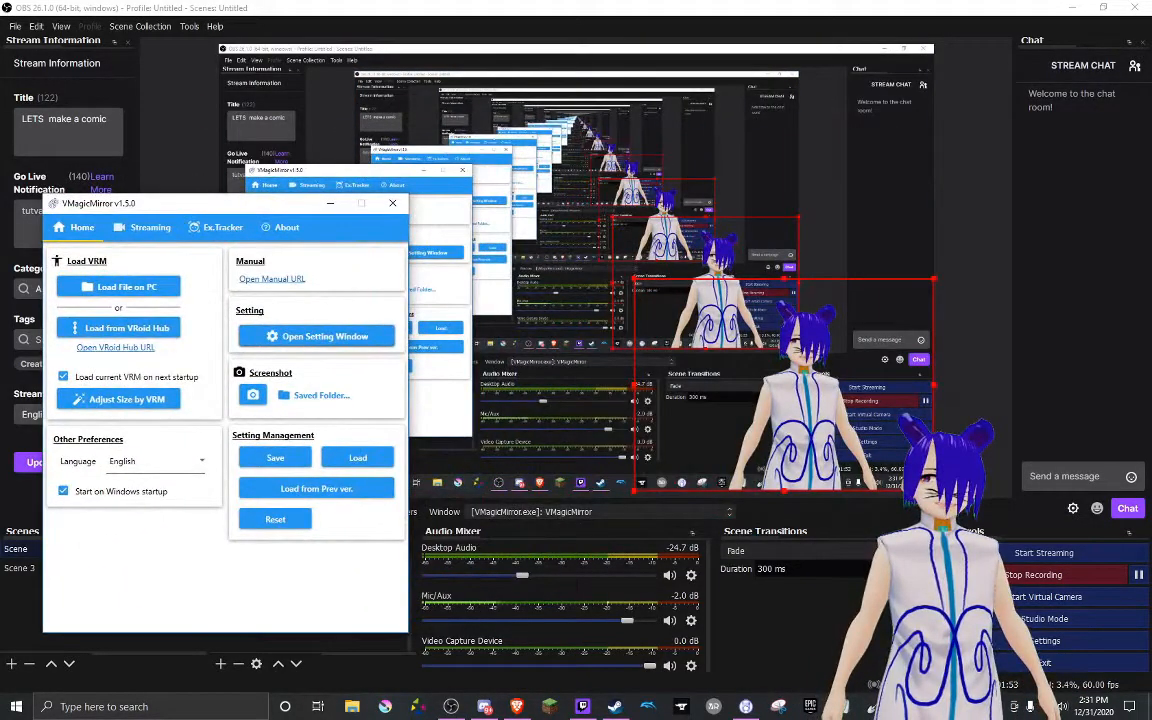
click(324, 336)
drag(338, 10, 750, 262)
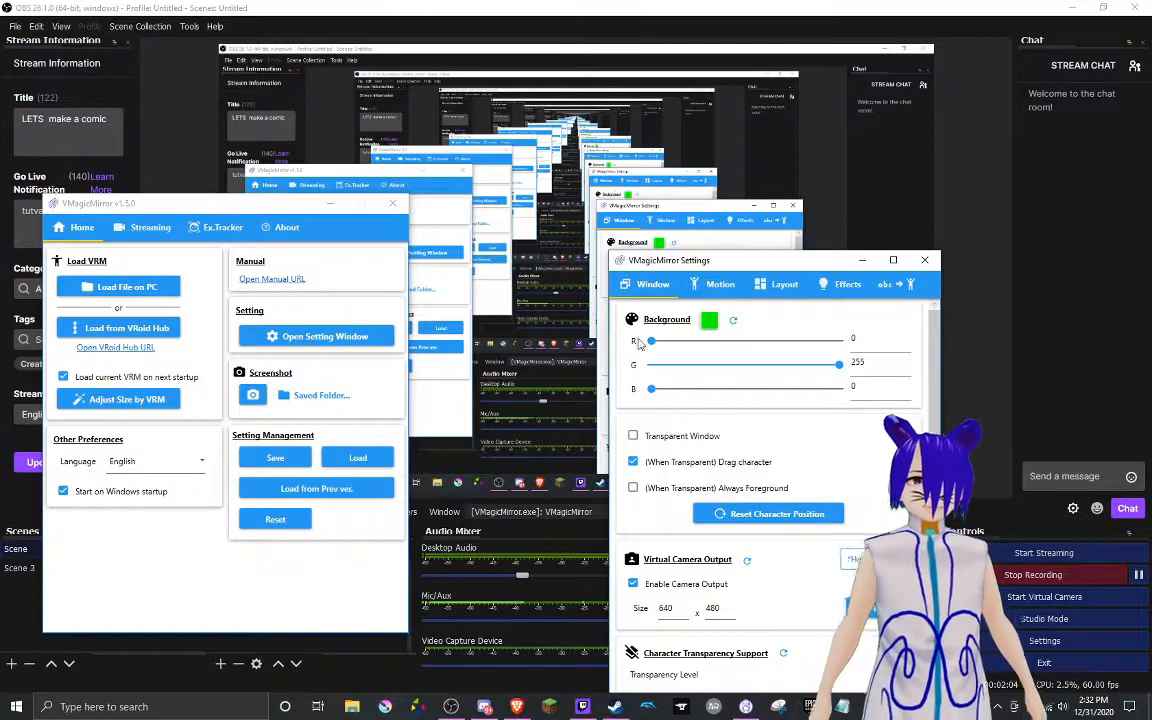
click(922, 262)
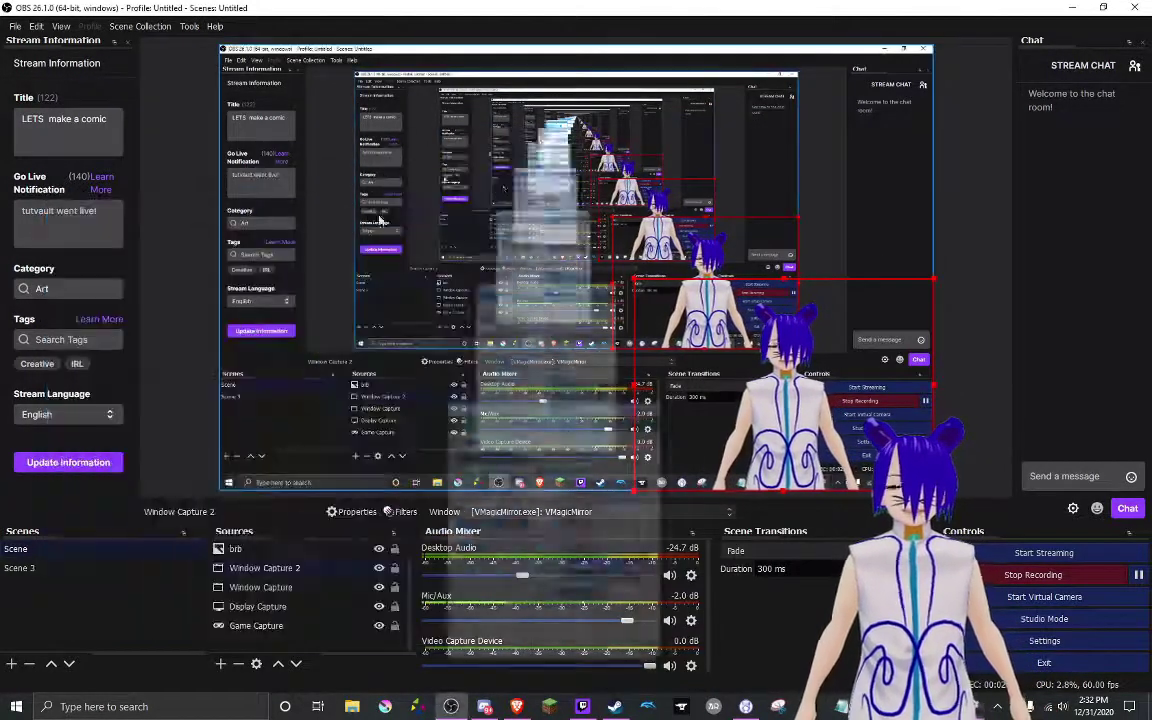
click(392, 203)
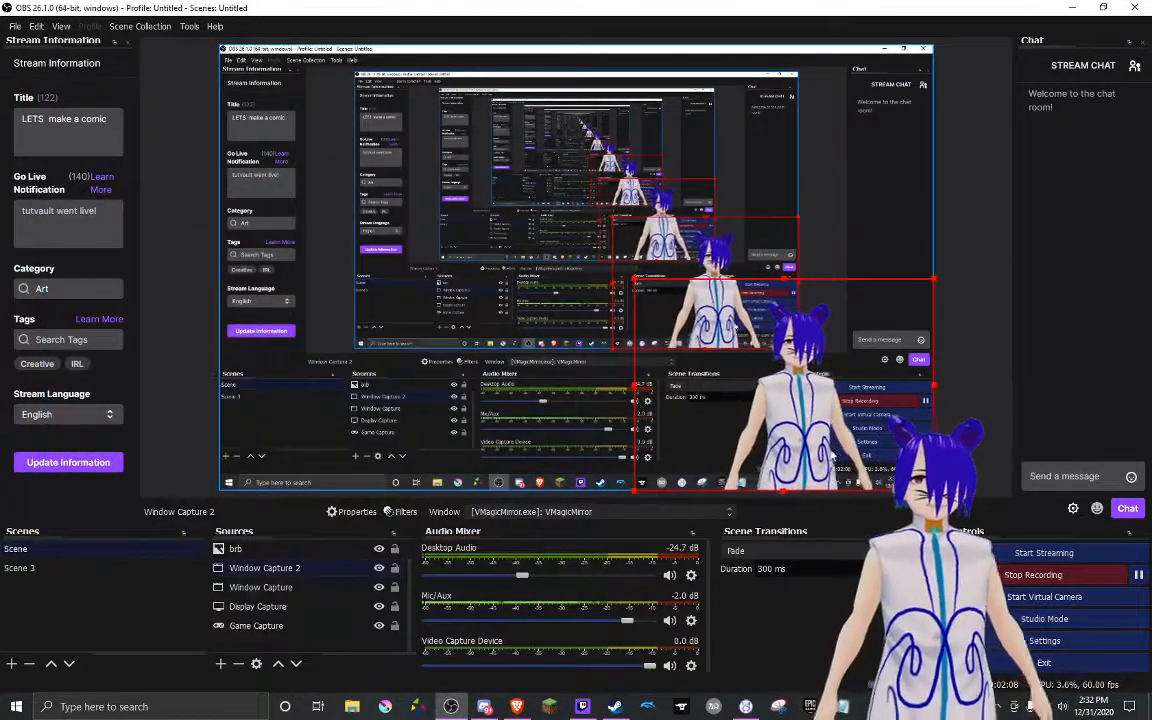